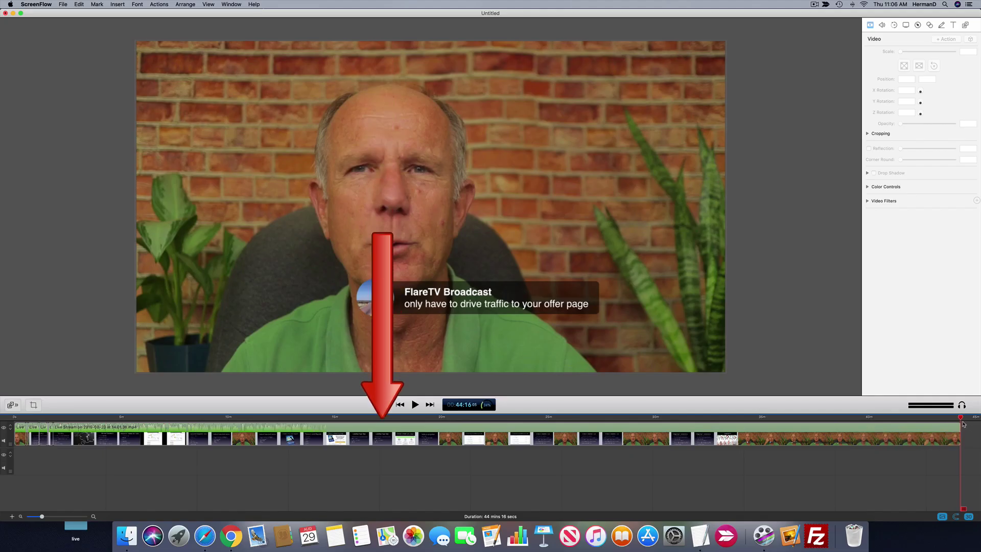
Select the trimmed live stream clips in the timeline and copy them.
left_click(849, 439)
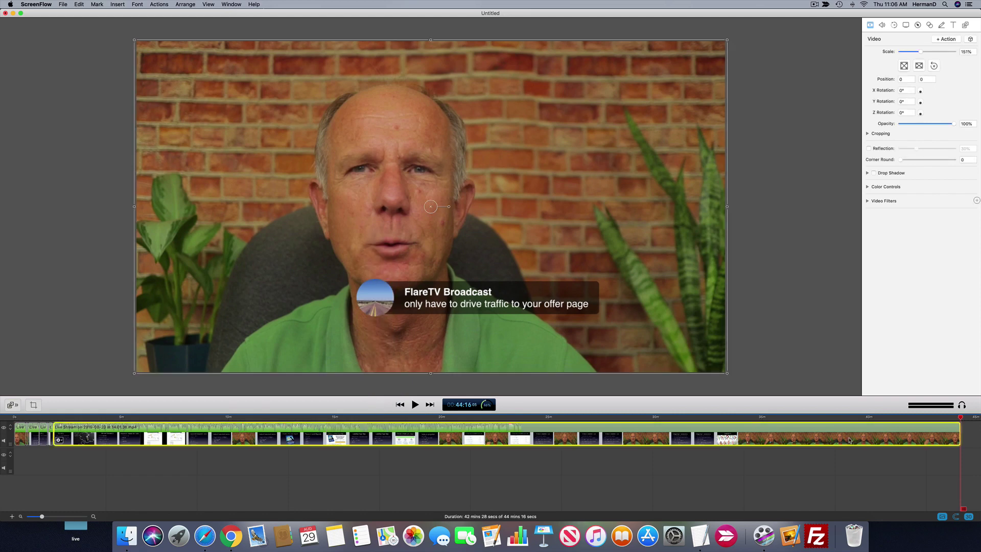
key("End")
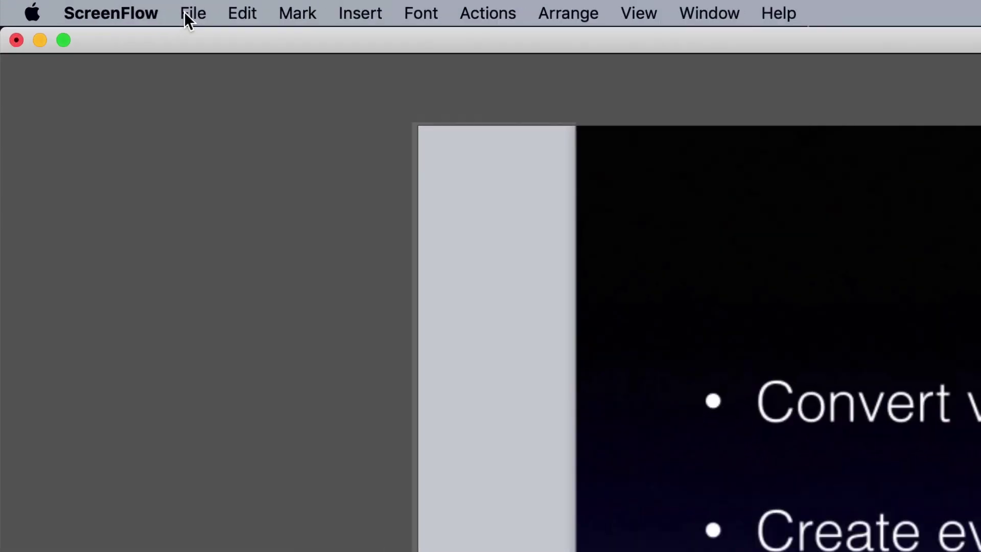
Create a new blank document with the Instagram 640×640 preset.
left_click(247, 18)
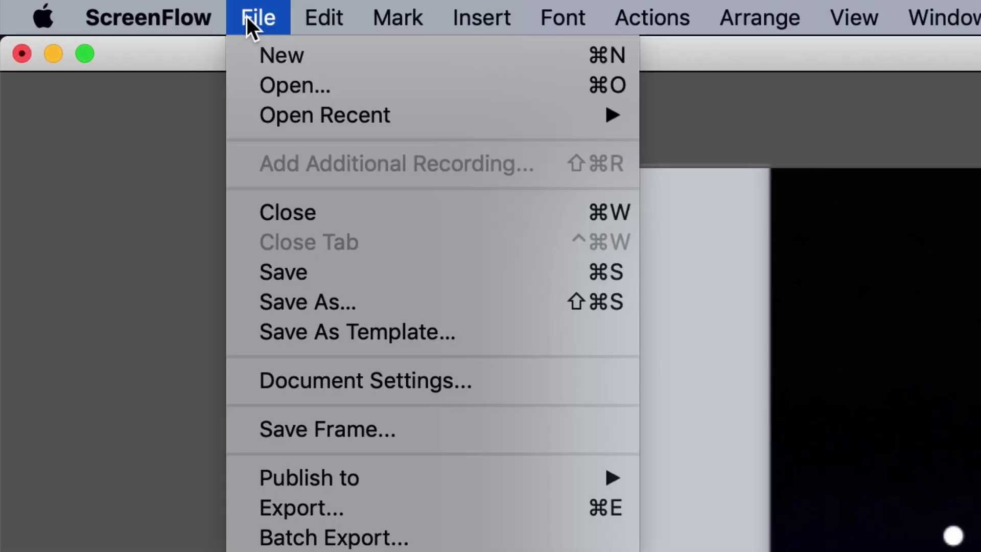
left_click(262, 52)
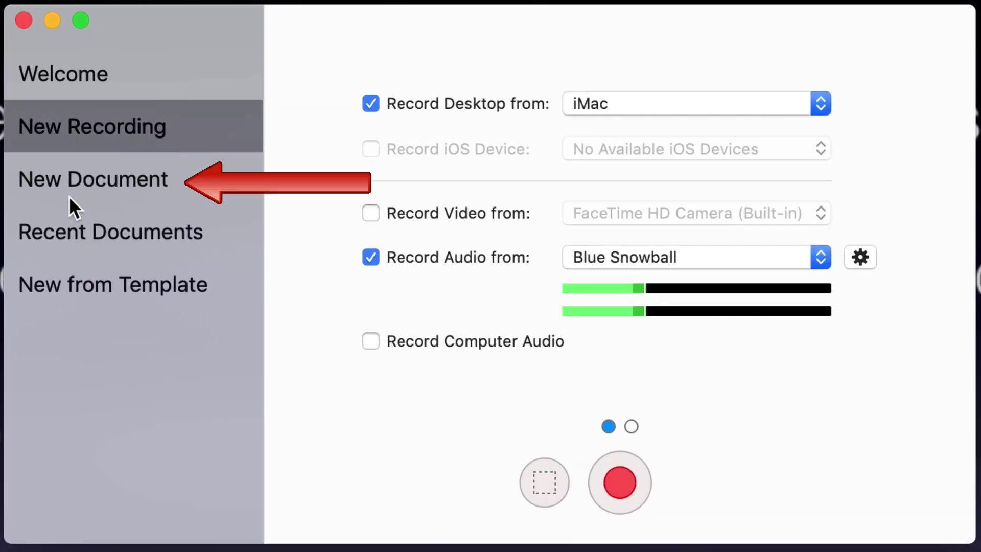
left_click(64, 179)
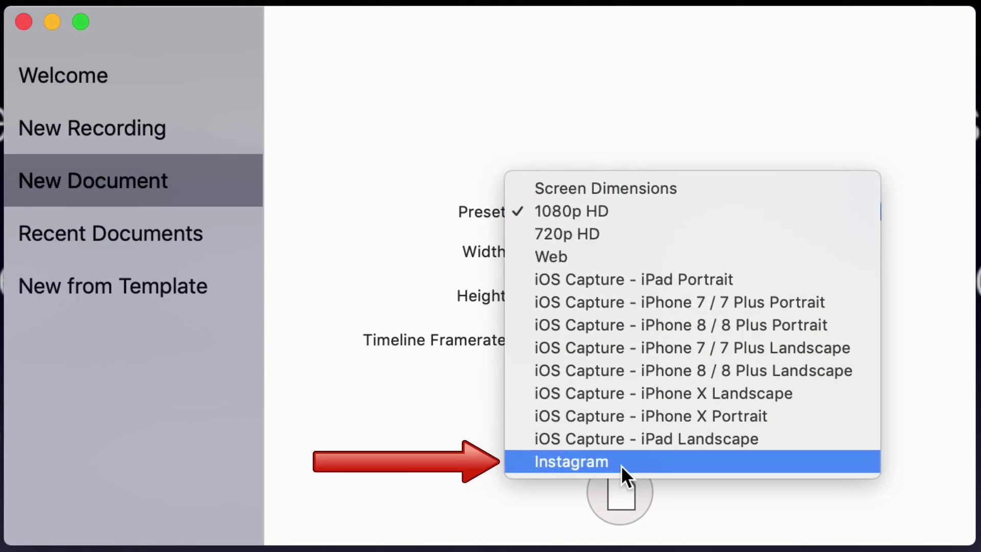
left_click(621, 462)
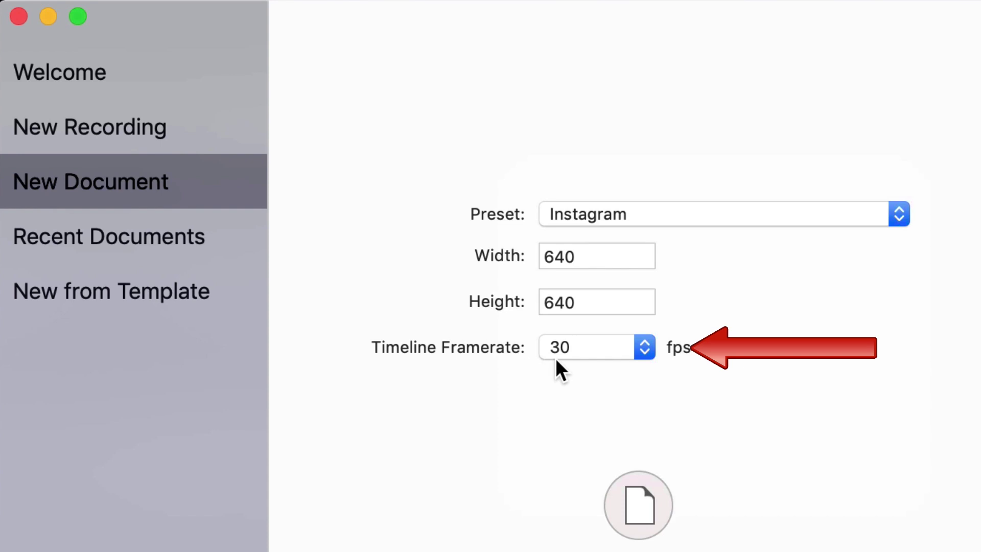
left_click(638, 501)
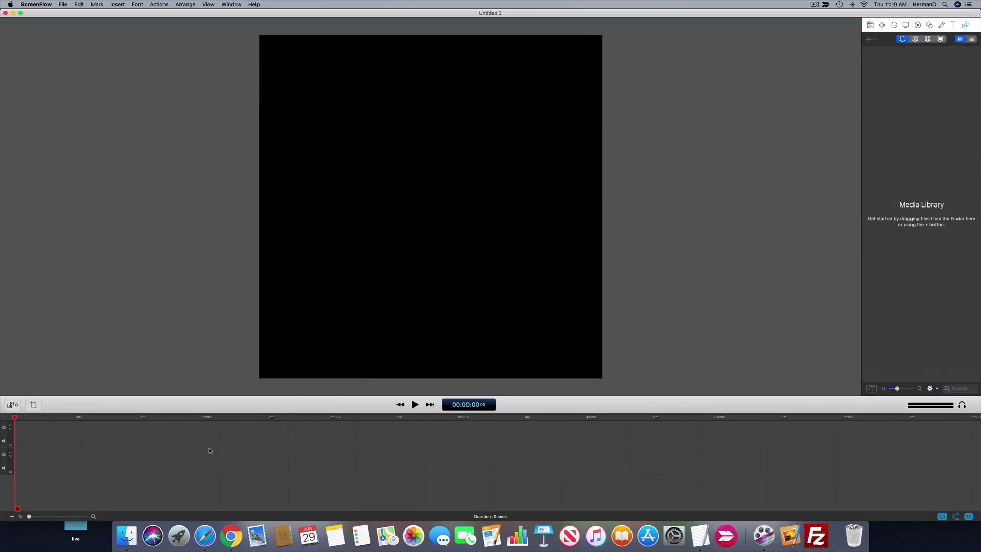
Paste the live stream clips and scale the video from 151% to about 50%.
key("super+v")
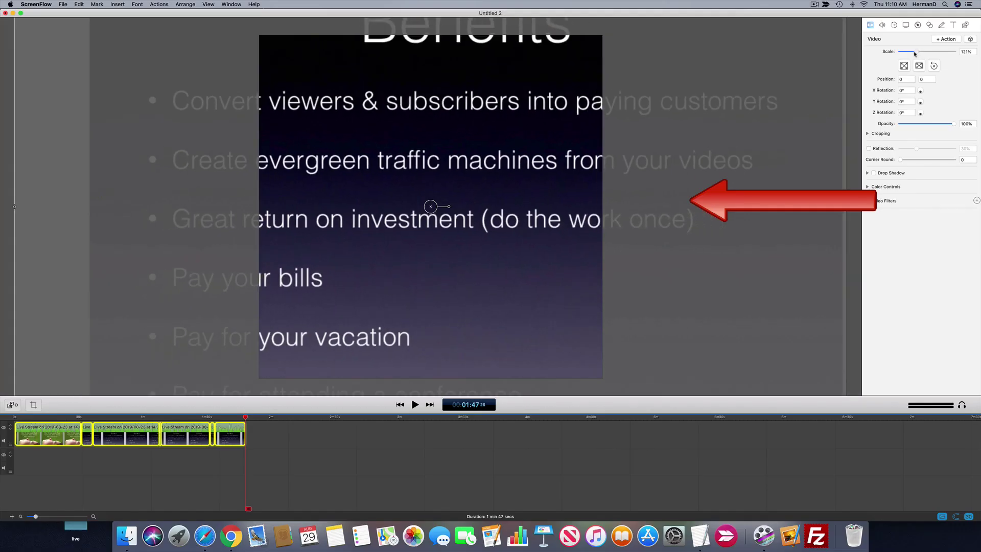
left_click_drag(748, 154, 905, 52)
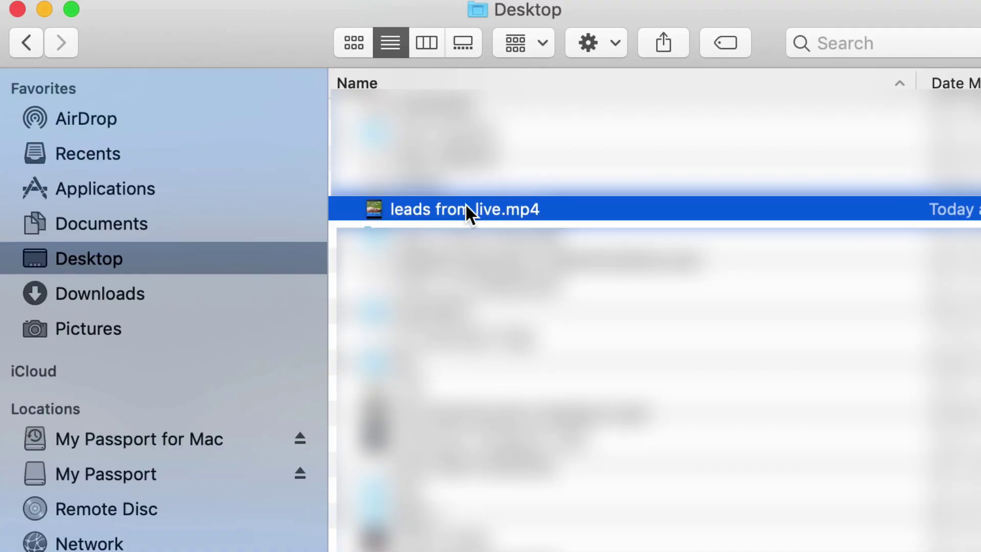
AirDrop leads from live.mp4 to the nearby iPhone.
mouse_move(467, 208)
left_mouse_down()
mouse_move(196, 126)
mouse_move(193, 115)
left_mouse_up()
left_click(682, 178)
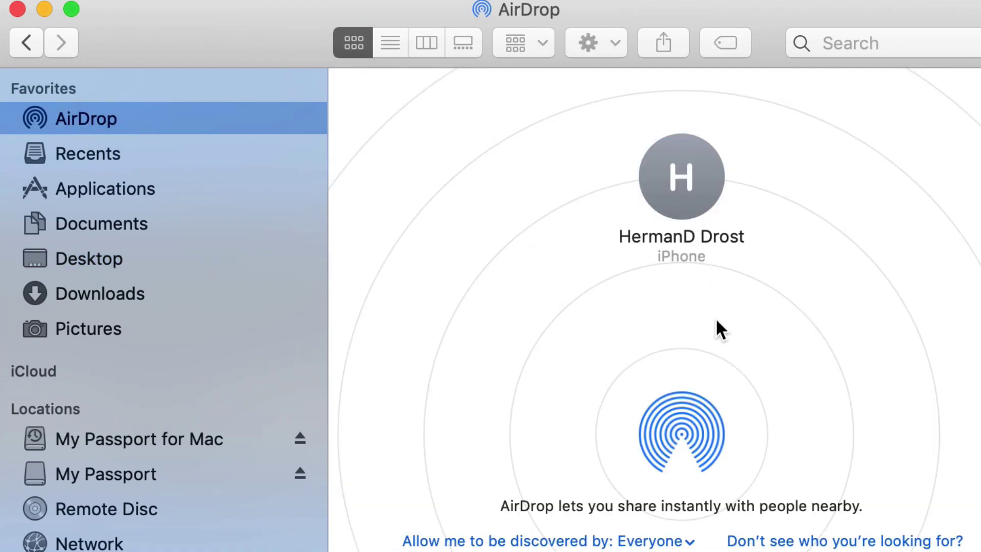